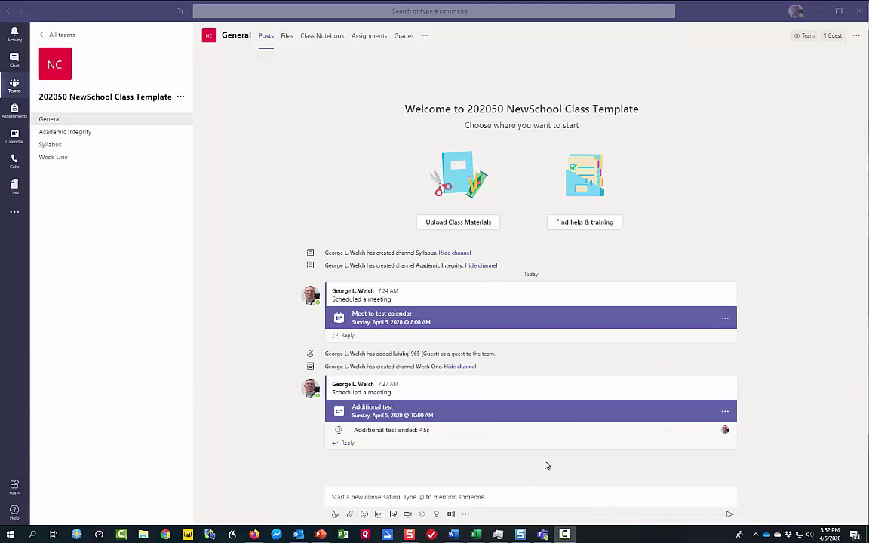
Join the Additional test meeting from the General channel and start recording it.
{"action": "left_click", "coordinate": [551, 416]}
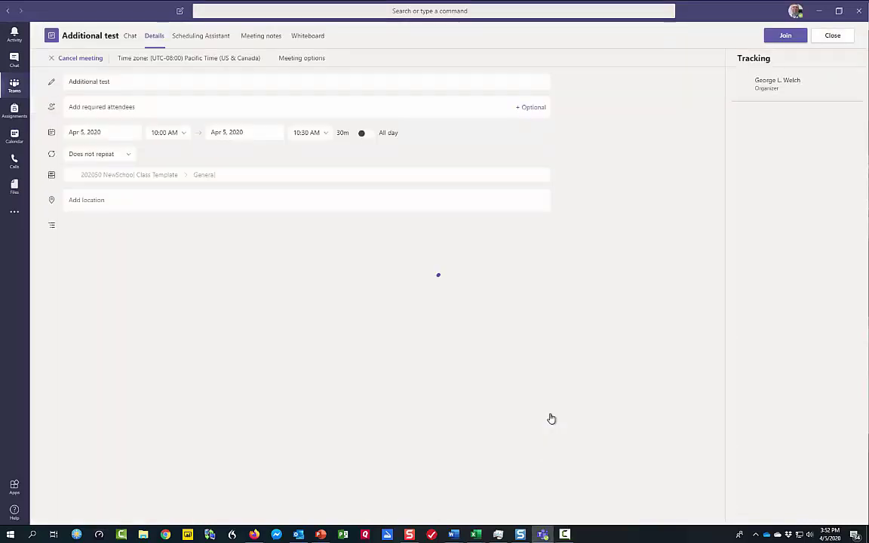
{"action": "left_click", "coordinate": [785, 38]}
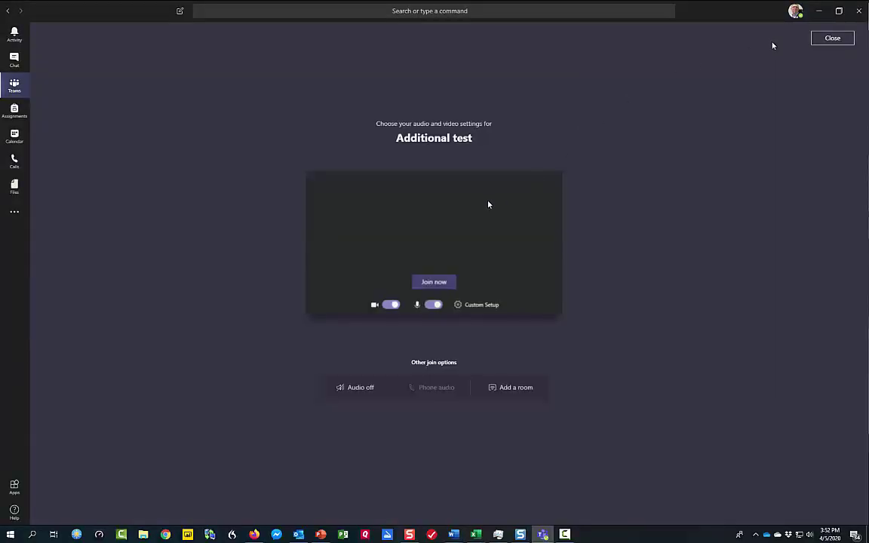
{"action": "left_click", "coordinate": [433, 282]}
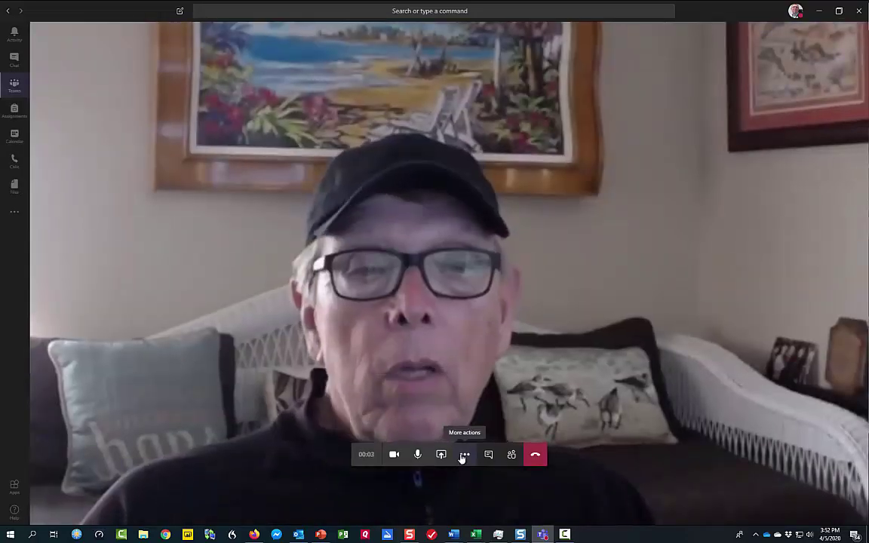
{"action": "left_click", "coordinate": [464, 456]}
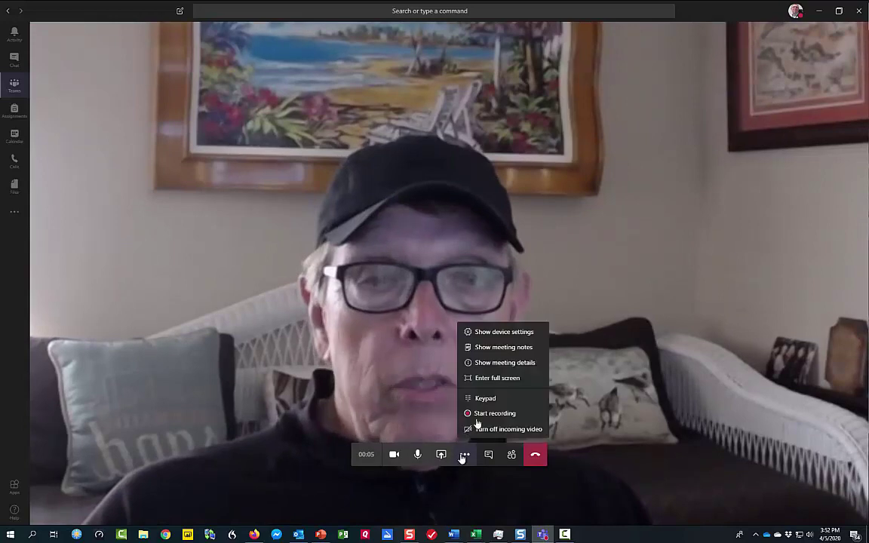
{"action": "left_click", "coordinate": [480, 414]}
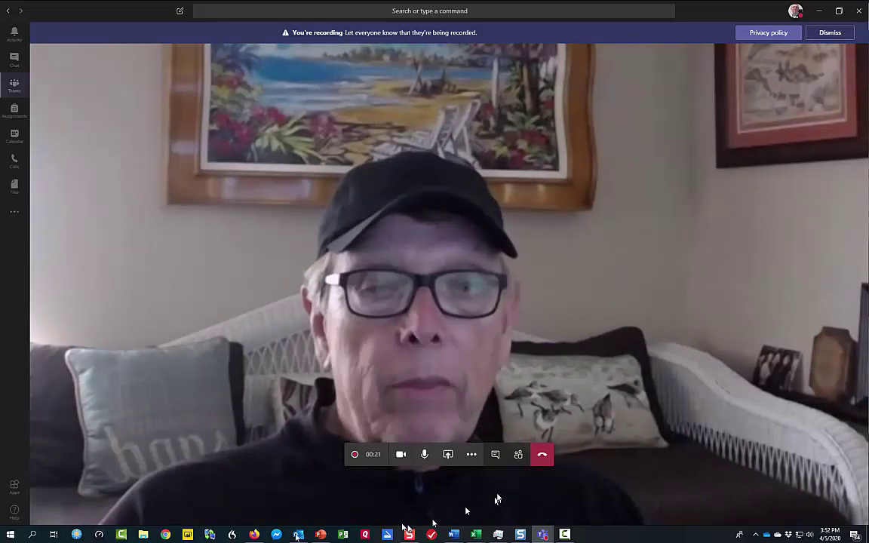
Switch to Firefox, go to BlackBoard from the Faculty services, and open the USN1.Academic.Integrity.for.Design course.
{"action": "left_click", "coordinate": [254, 534]}
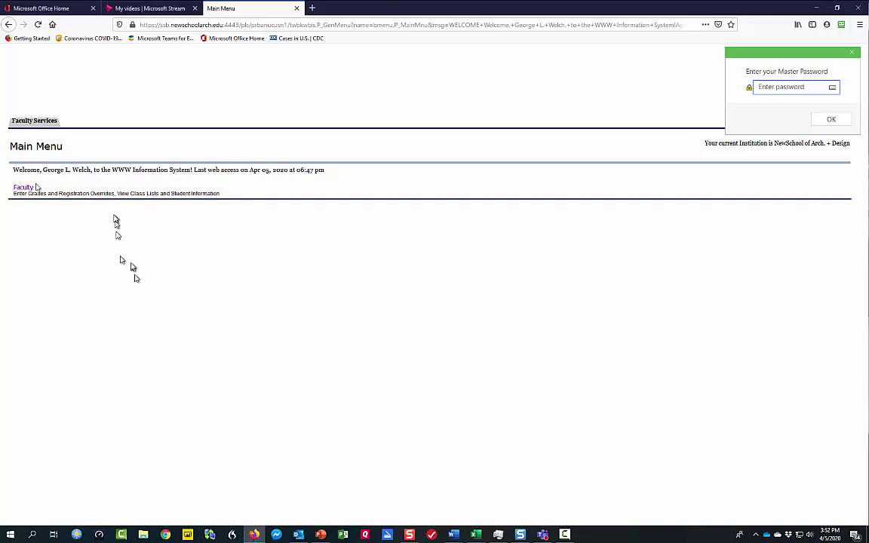
{"action": "left_click", "coordinate": [23, 189]}
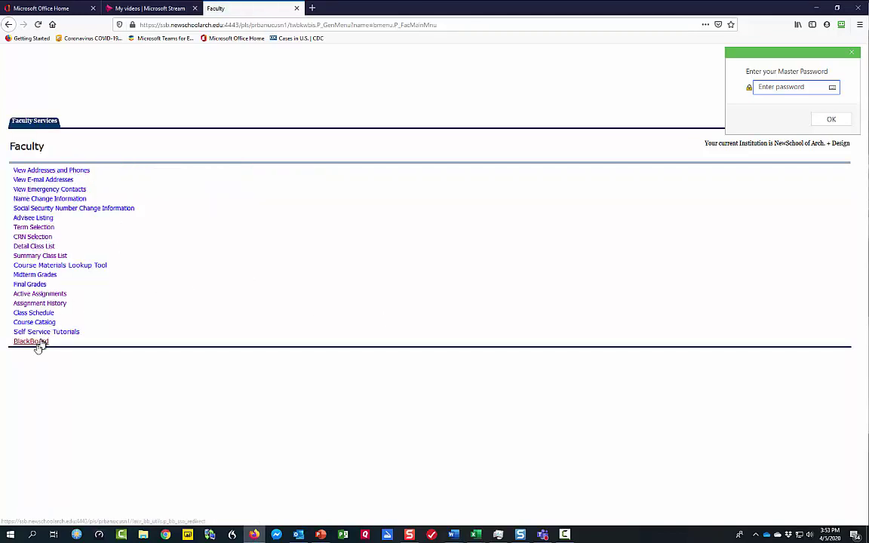
{"action": "left_click", "coordinate": [37, 341]}
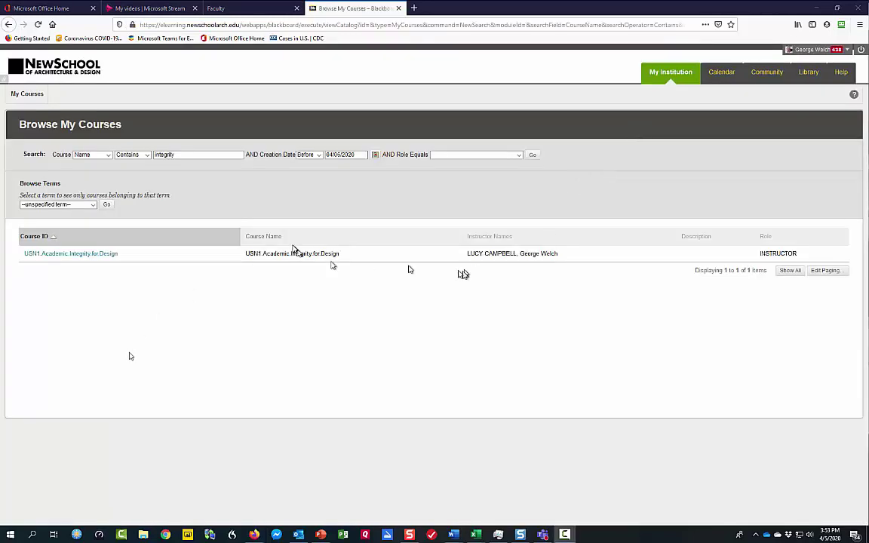
{"action": "left_click", "coordinate": [106, 257]}
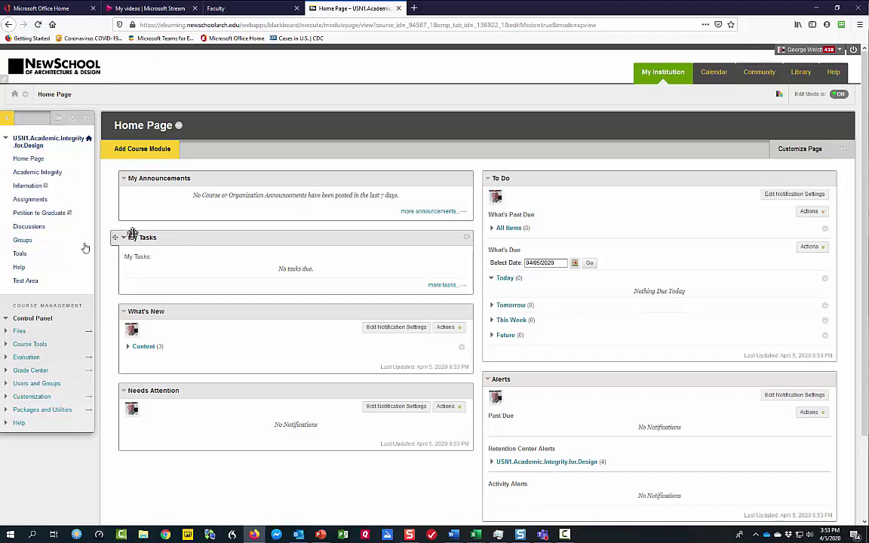
{"action": "left_click", "coordinate": [7, 120]}
{"action": "left_click", "coordinate": [8, 119]}
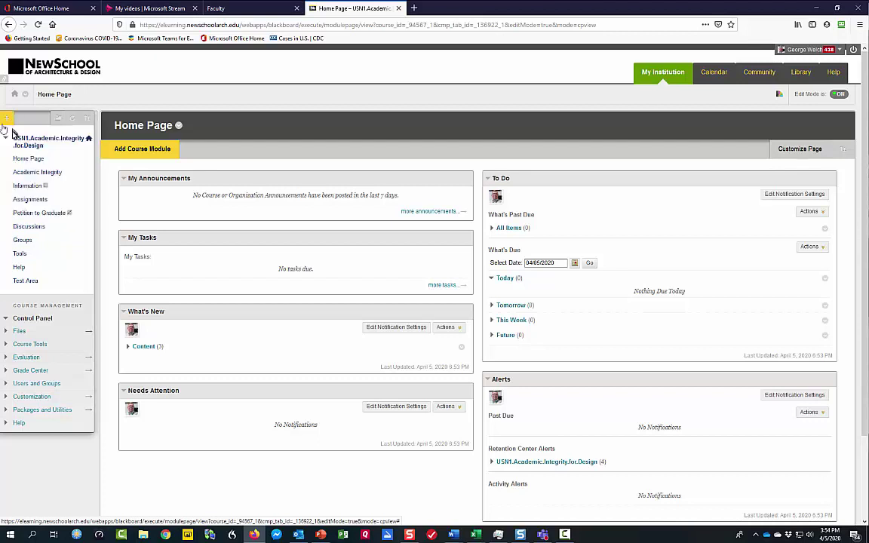
{"action": "left_click", "coordinate": [7, 121]}
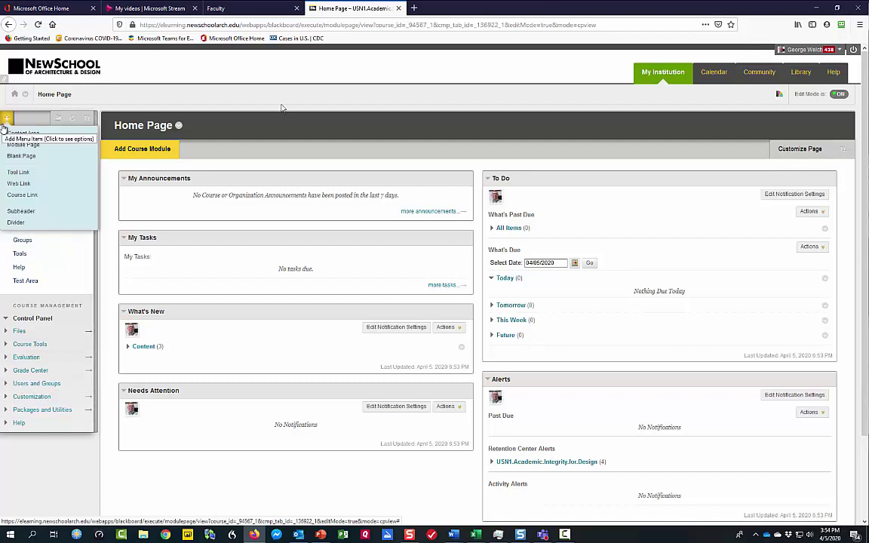
{"action": "left_click", "coordinate": [4, 128]}
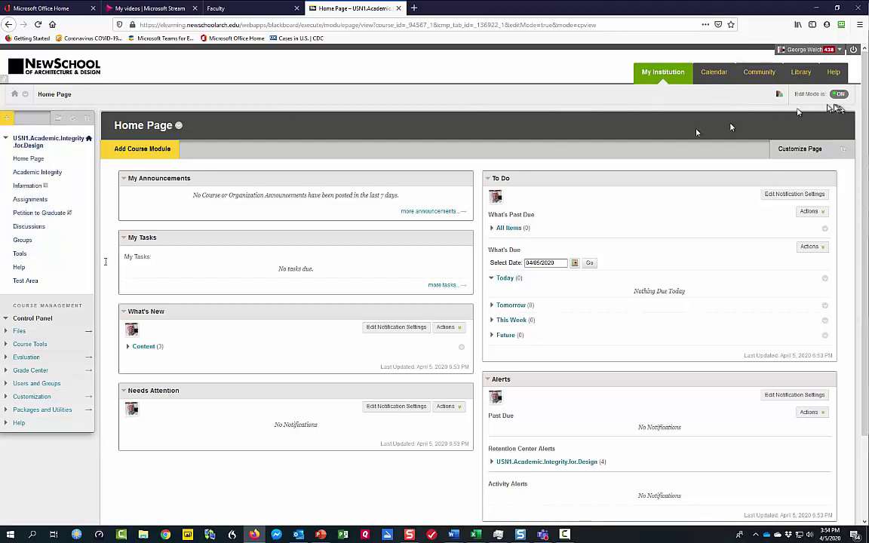
Add a content area named "Video files" that is available to users, and place it directly below Assignments in the course menu.
{"action": "left_click", "coordinate": [8, 121]}
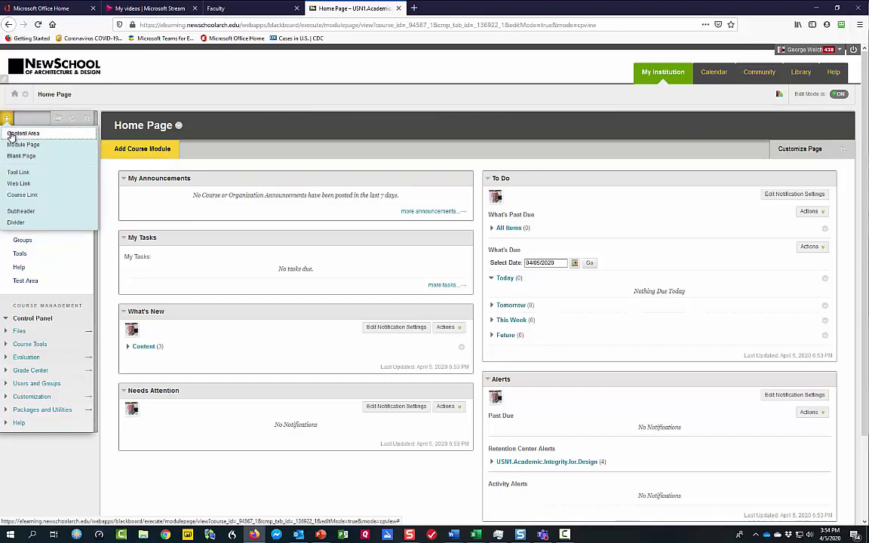
{"action": "left_click", "coordinate": [10, 136]}
{"action": "left_click", "coordinate": [11, 160]}
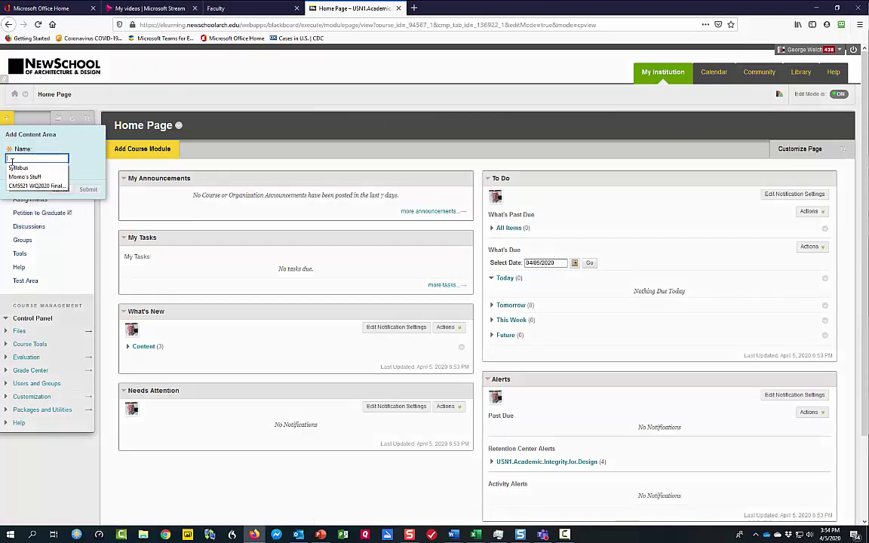
{"action": "type", "text": "Video files"}
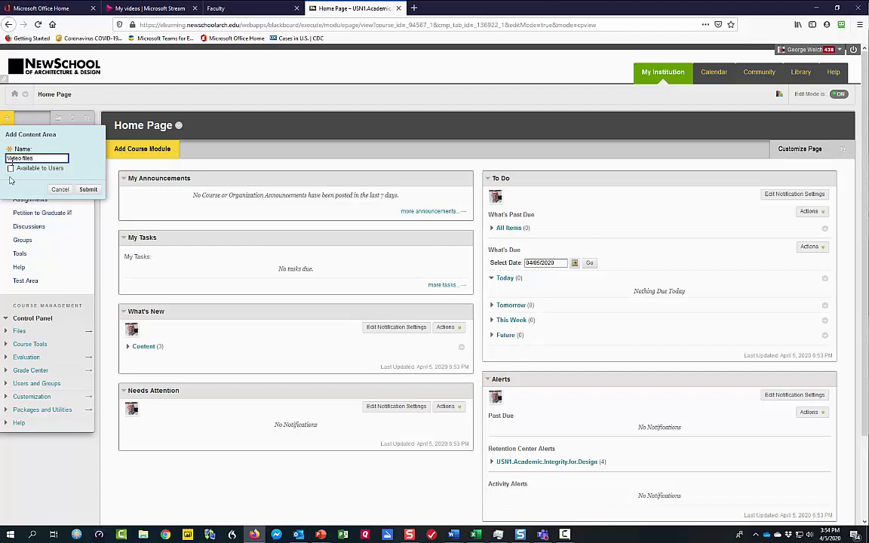
{"action": "left_click", "coordinate": [10, 168]}
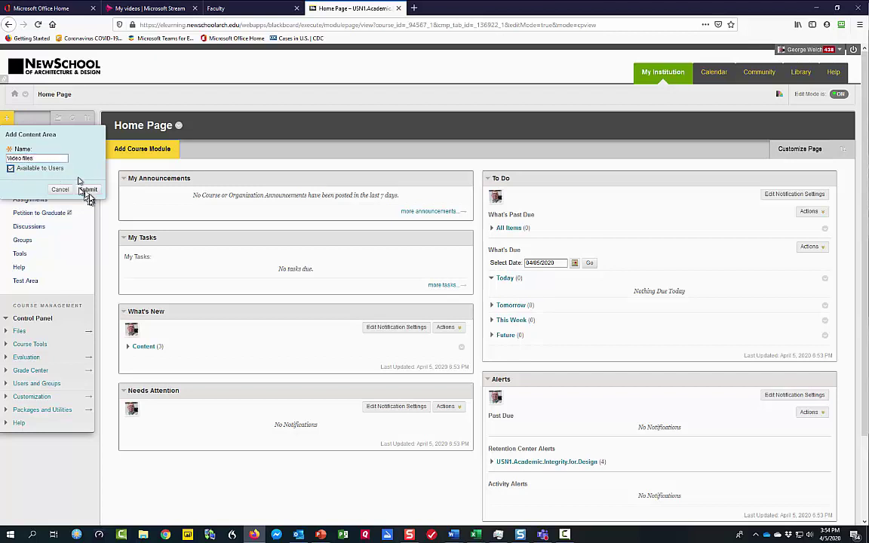
{"action": "left_click", "coordinate": [87, 189]}
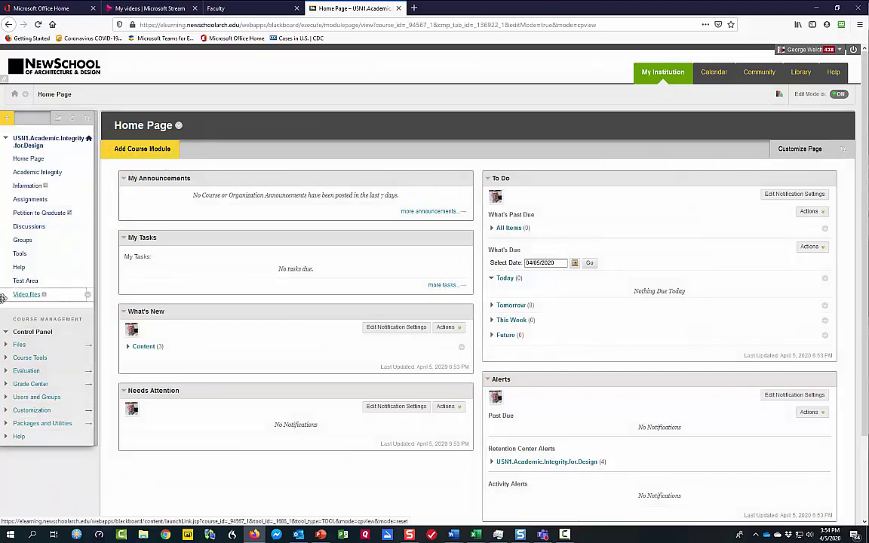
{"action": "mouse_move", "coordinate": [9, 296]}
{"action": "left_click_drag", "start_coordinate": [6, 294], "coordinate": [34, 215]}
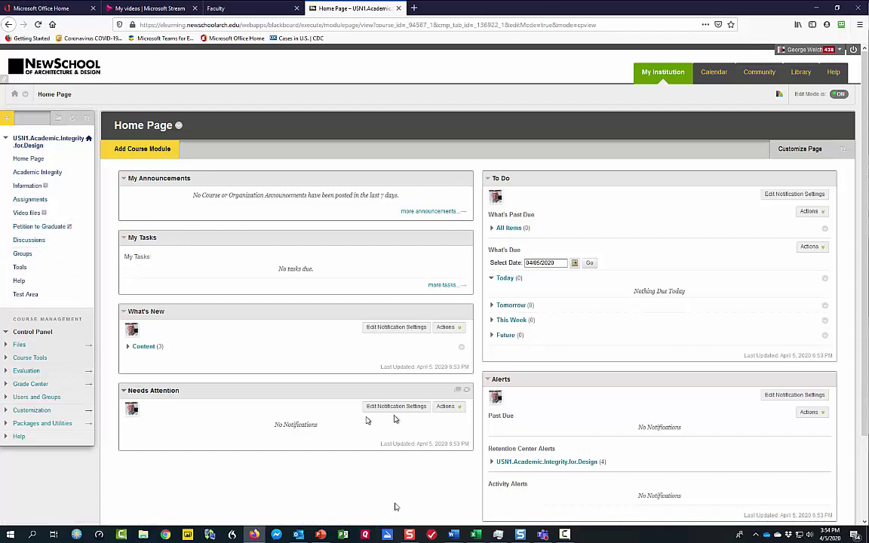
Switch back to Microsoft Teams, stop the meeting recording, and leave the Additional test meeting.
{"action": "left_click", "coordinate": [543, 534]}
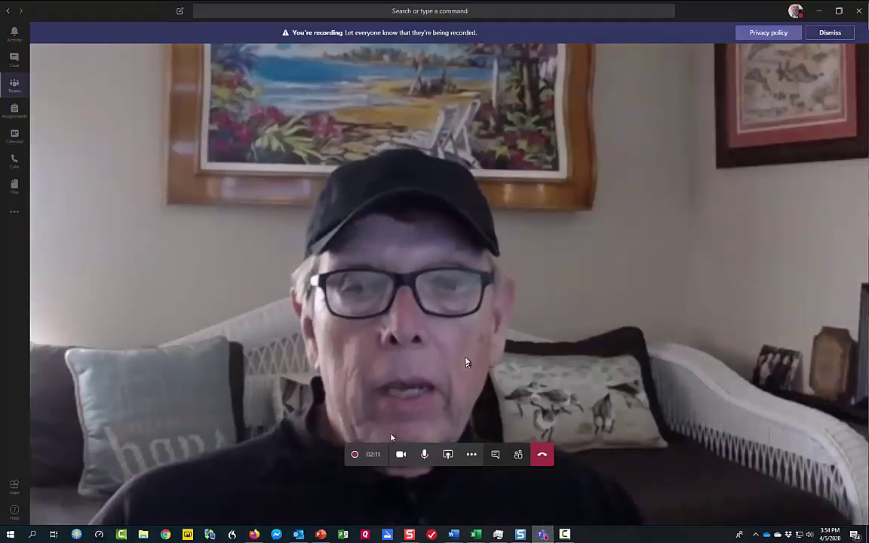
{"action": "left_click", "coordinate": [471, 455]}
{"action": "left_click", "coordinate": [500, 415]}
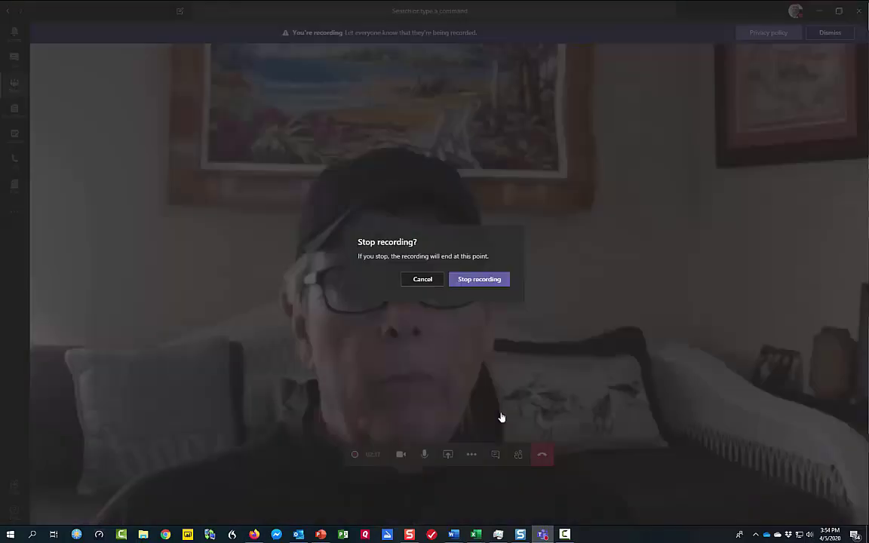
{"action": "left_click", "coordinate": [491, 291]}
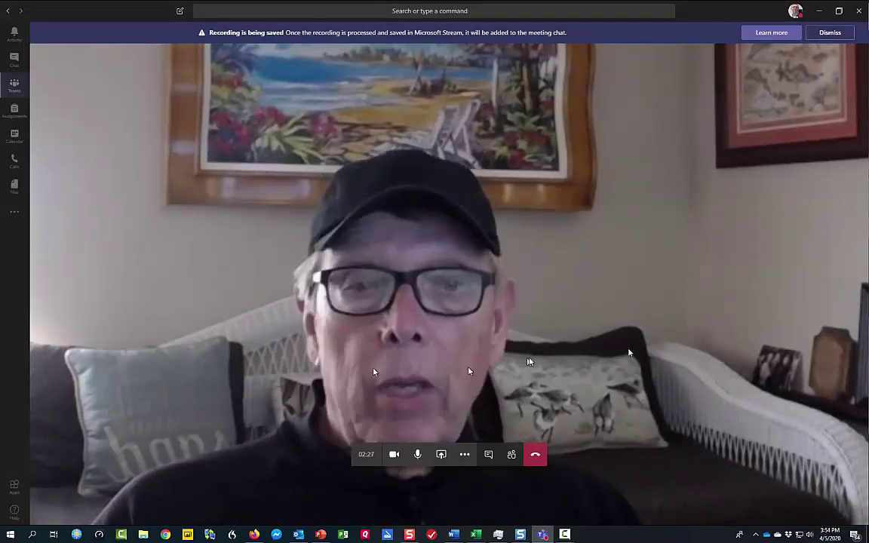
{"action": "left_click", "coordinate": [535, 454]}
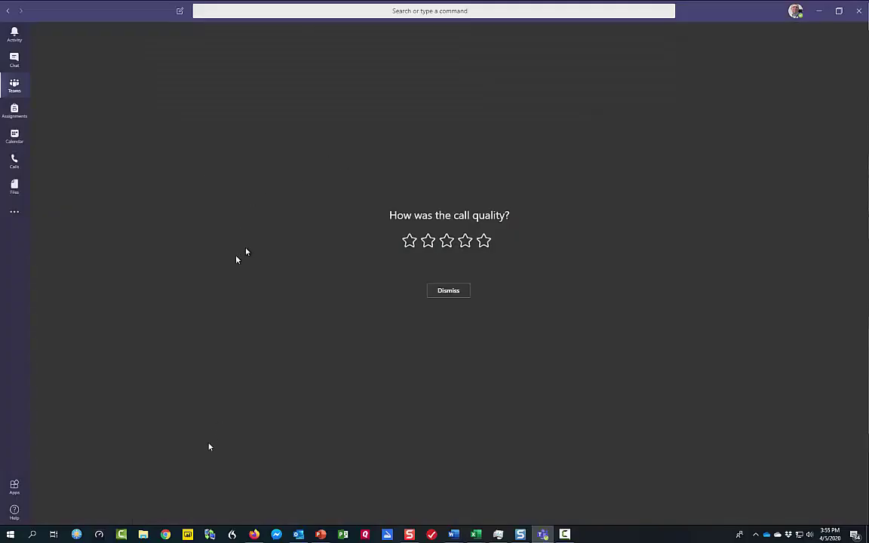
Switch to Microsoft Stream in Firefox, open the Additional test recording from my videos, and pause its playback.
{"action": "left_click", "coordinate": [255, 535]}
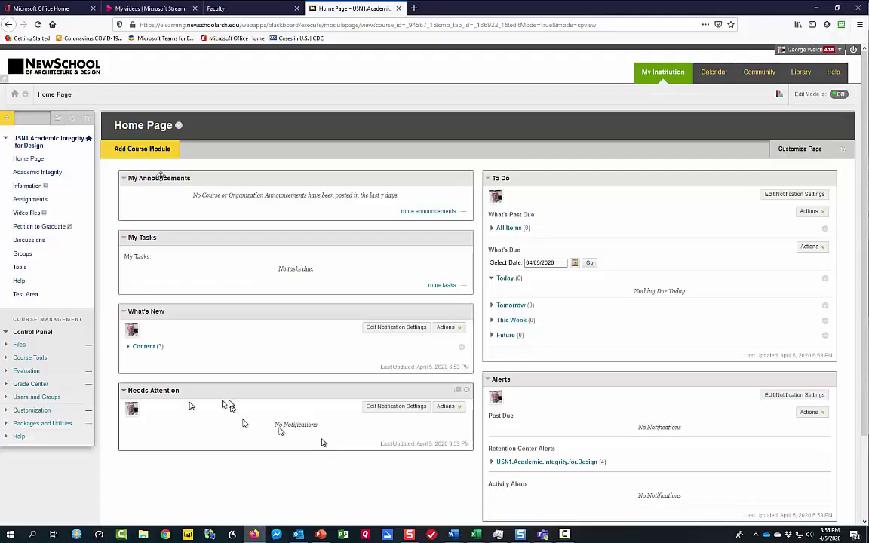
{"action": "left_click", "coordinate": [136, 10]}
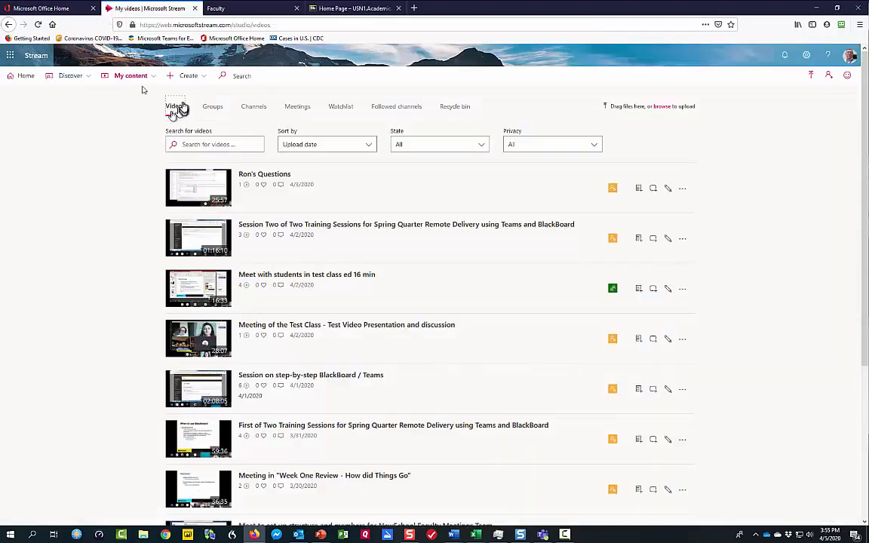
{"action": "mouse_move", "coordinate": [138, 80]}
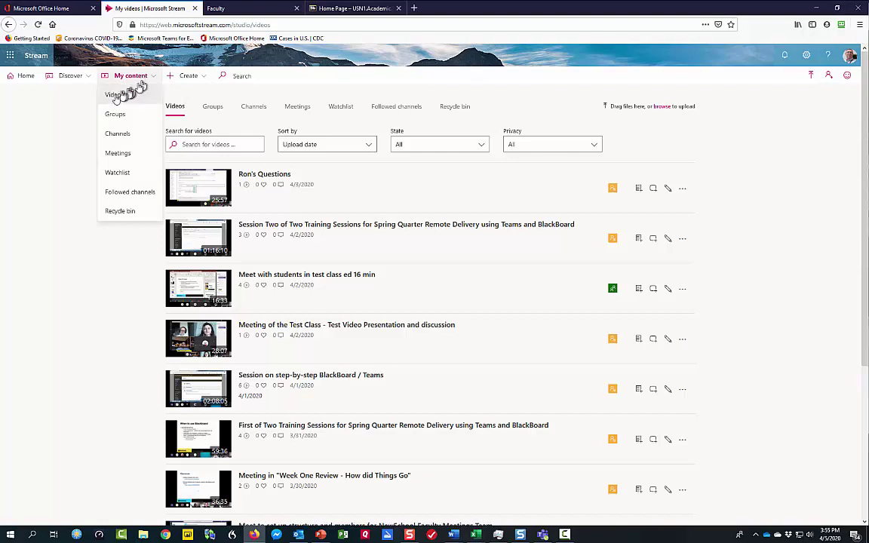
{"action": "left_click", "coordinate": [117, 96]}
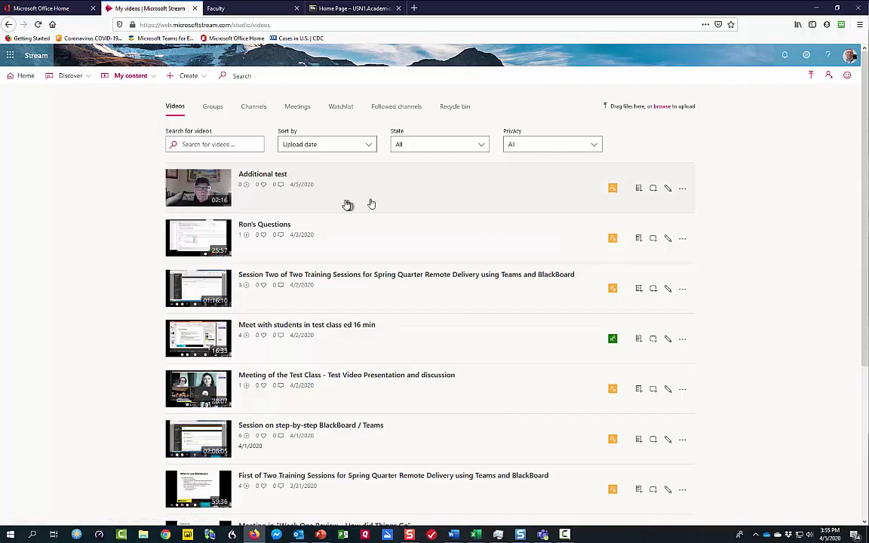
{"action": "left_click", "coordinate": [202, 189]}
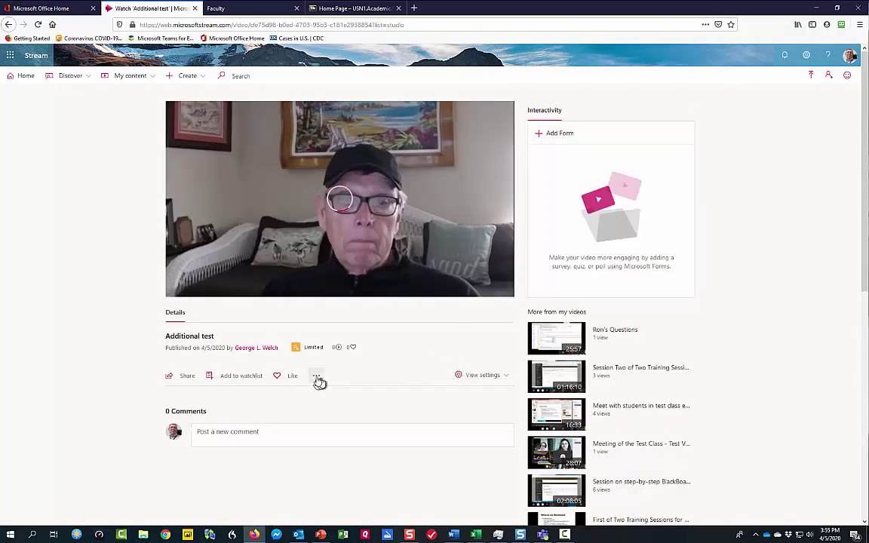
{"action": "left_click", "coordinate": [173, 287]}
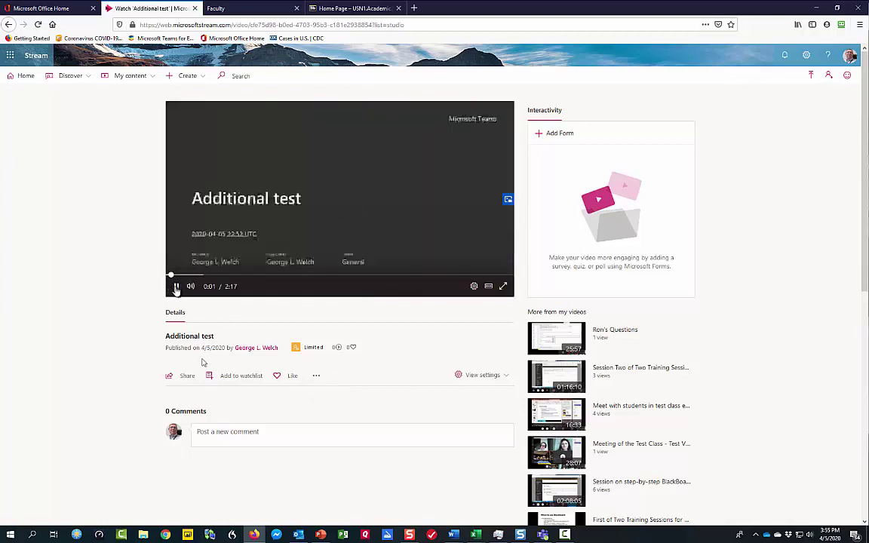
{"action": "left_click", "coordinate": [176, 287]}
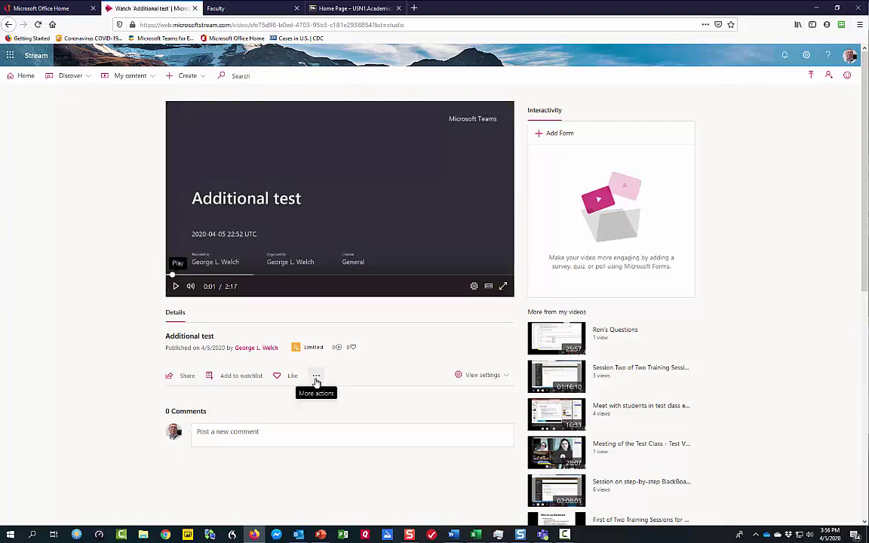
Update the Additional test video details with English as the video language, apply the change, and pause the playback.
{"action": "left_click", "coordinate": [316, 376]}
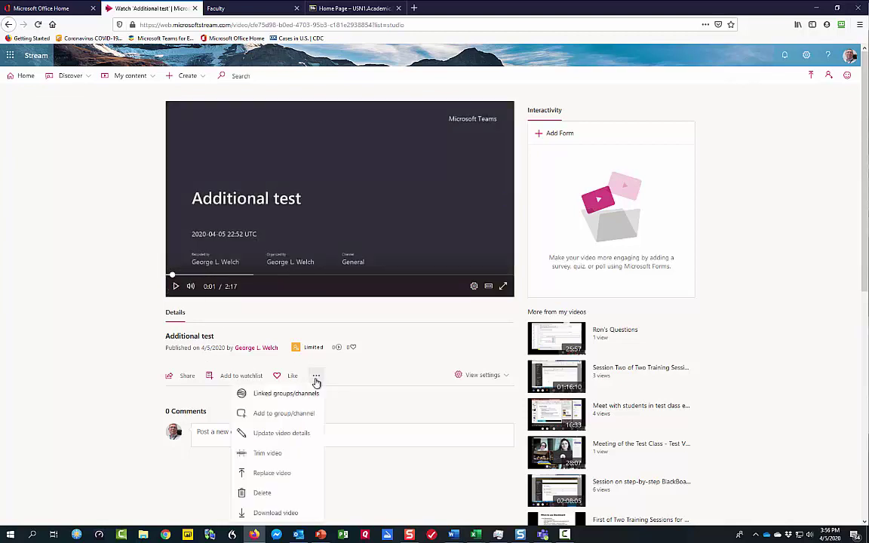
{"action": "left_click", "coordinate": [287, 434]}
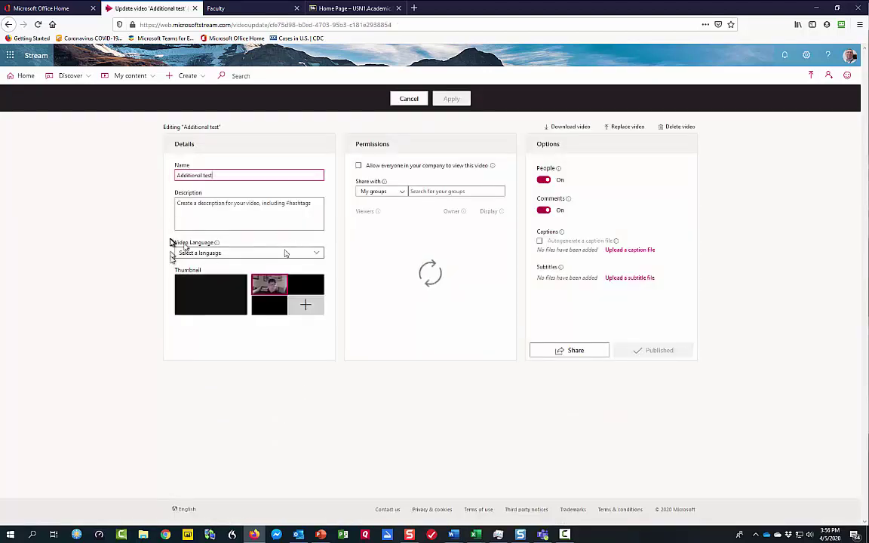
{"action": "left_click", "coordinate": [257, 259]}
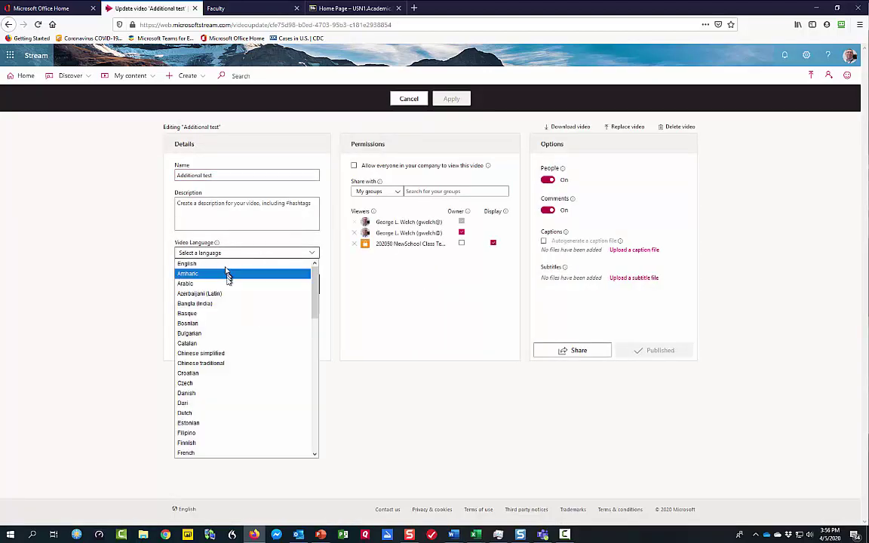
{"action": "left_click", "coordinate": [226, 273]}
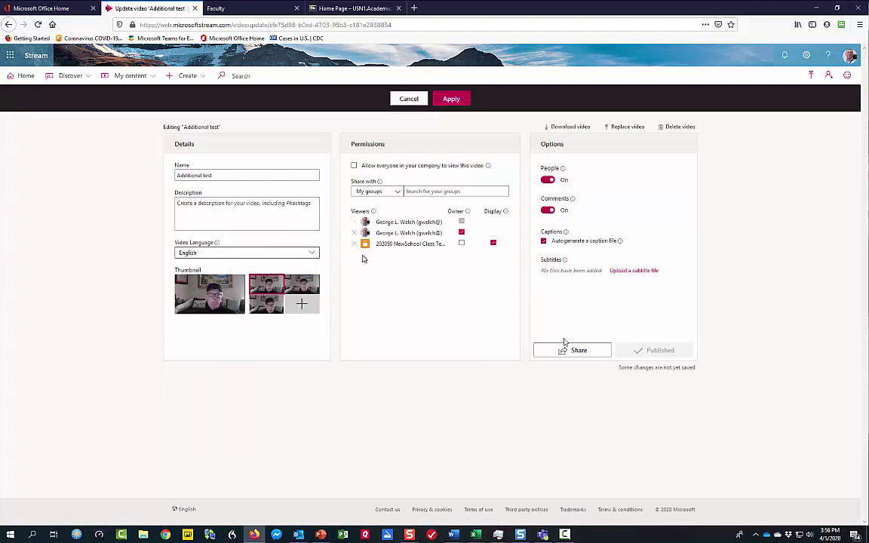
{"action": "left_click", "coordinate": [458, 100]}
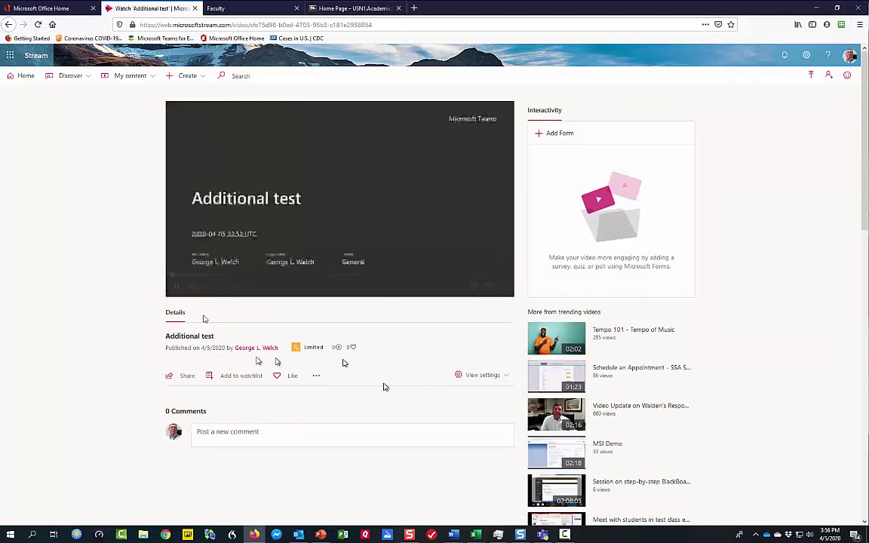
{"action": "key", "text": "space"}
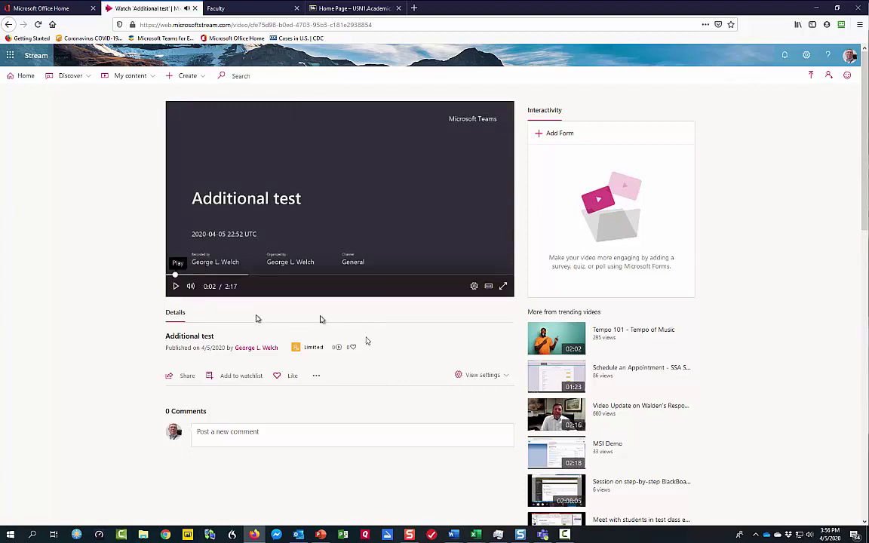
Show the transcript for the Additional test video in Stream and download the video, saving it as an MP4 file.
{"action": "left_click", "coordinate": [478, 377]}
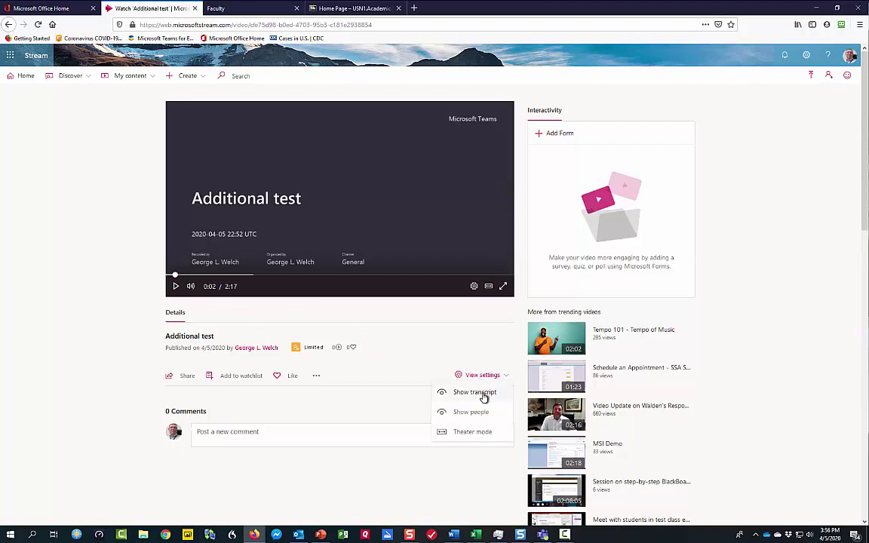
{"action": "left_click", "coordinate": [483, 393]}
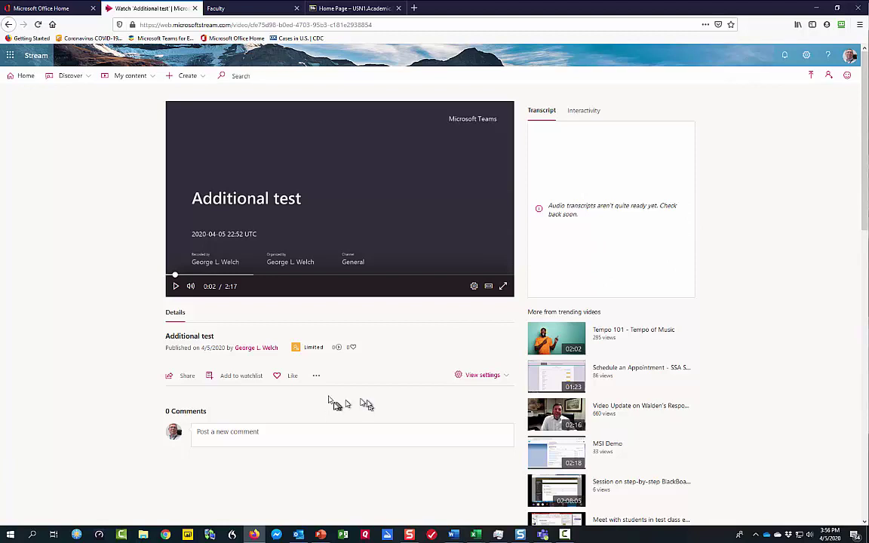
{"action": "left_click", "coordinate": [316, 376]}
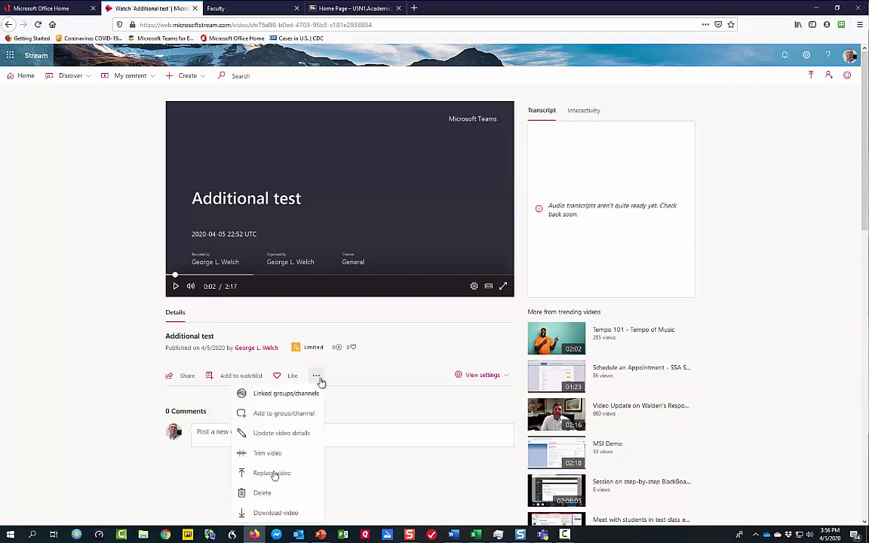
{"action": "left_click", "coordinate": [277, 513]}
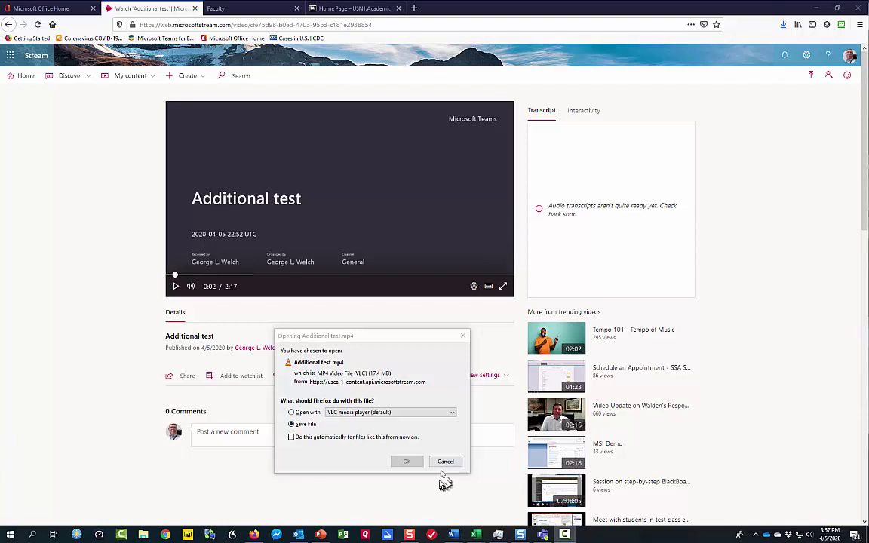
{"action": "left_click", "coordinate": [406, 462]}
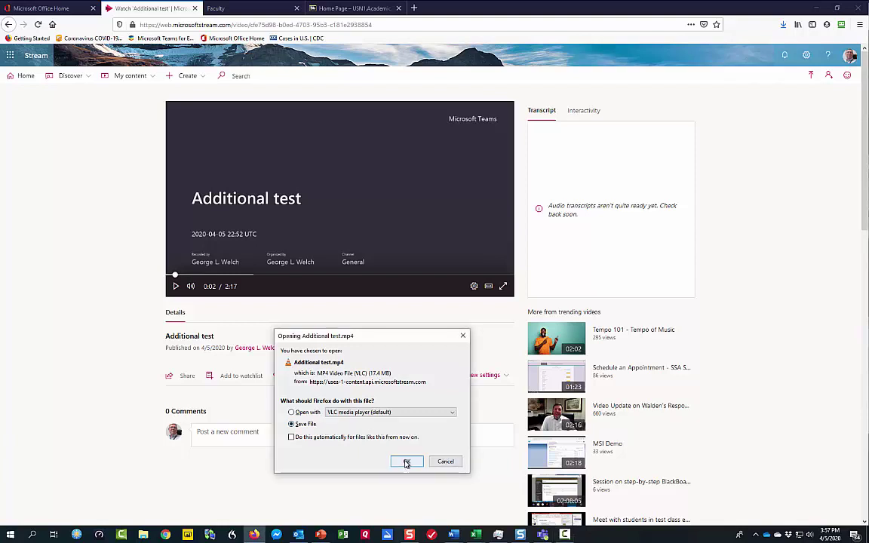
{"action": "left_click", "coordinate": [406, 462]}
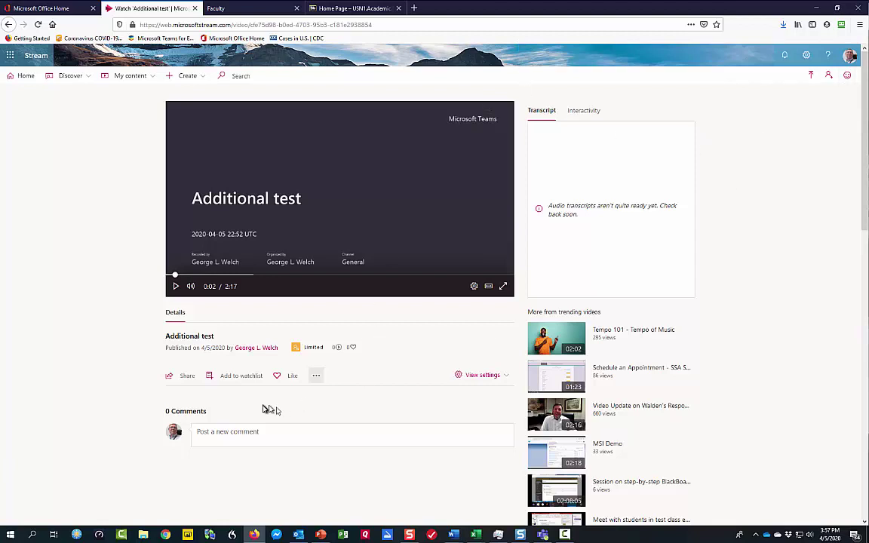
Switch to the BlackBoard course and create a new item in the Video files area named "Test case 2".
{"action": "key", "text": "ctrl+4"}
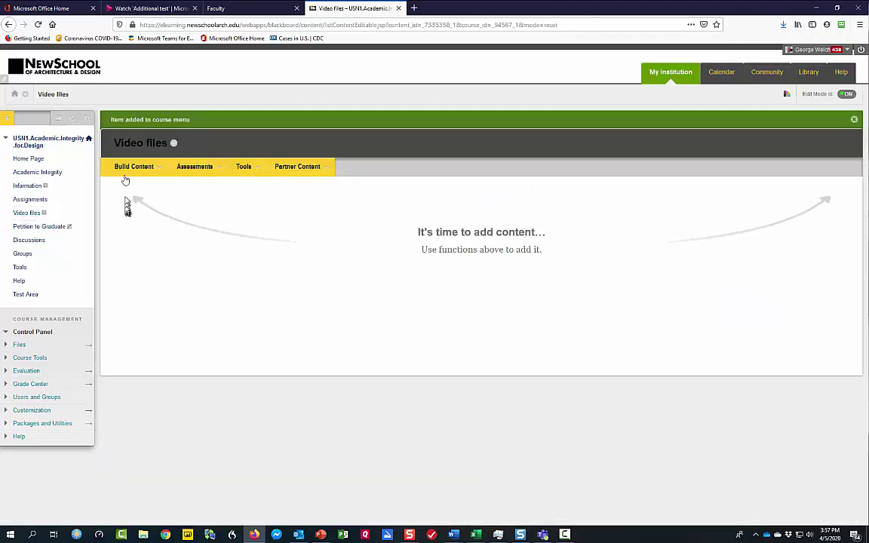
{"action": "left_click", "coordinate": [125, 167]}
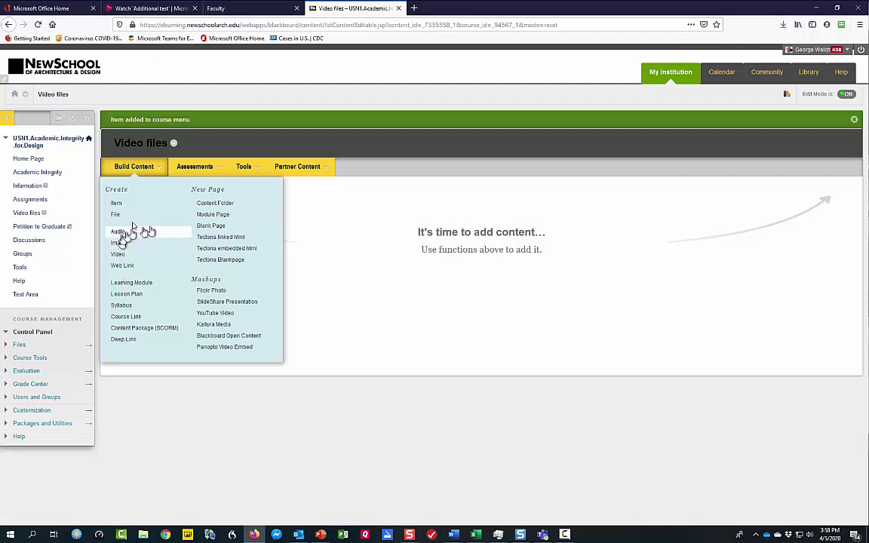
{"action": "left_click", "coordinate": [117, 204]}
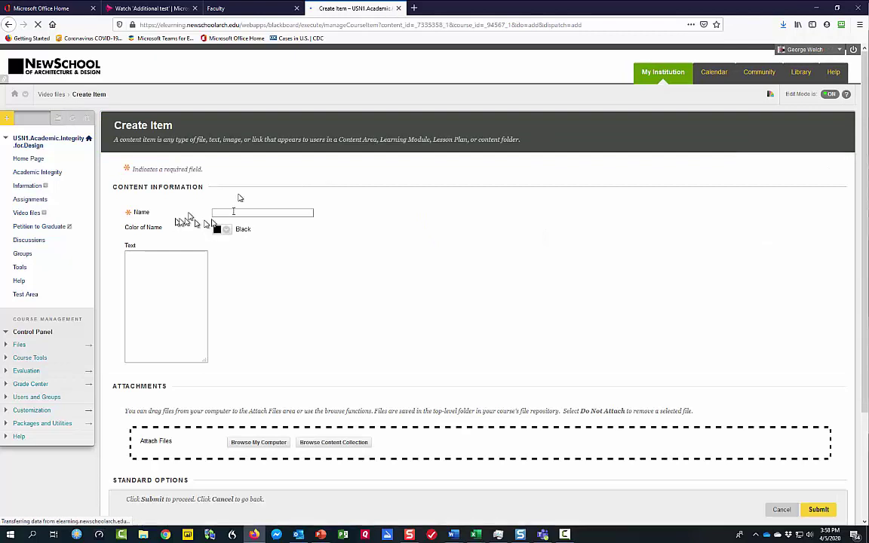
{"action": "left_click", "coordinate": [233, 212]}
{"action": "type", "text": "Test case 2"}
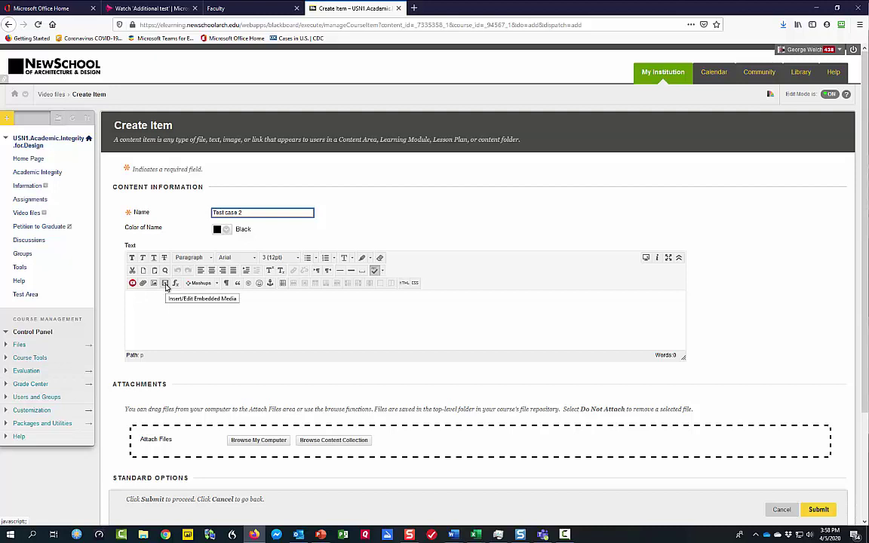
Start embedding media in the item's text and upload the "Additional test" video from the computer's Downloads folder.
{"action": "left_click", "coordinate": [166, 309]}
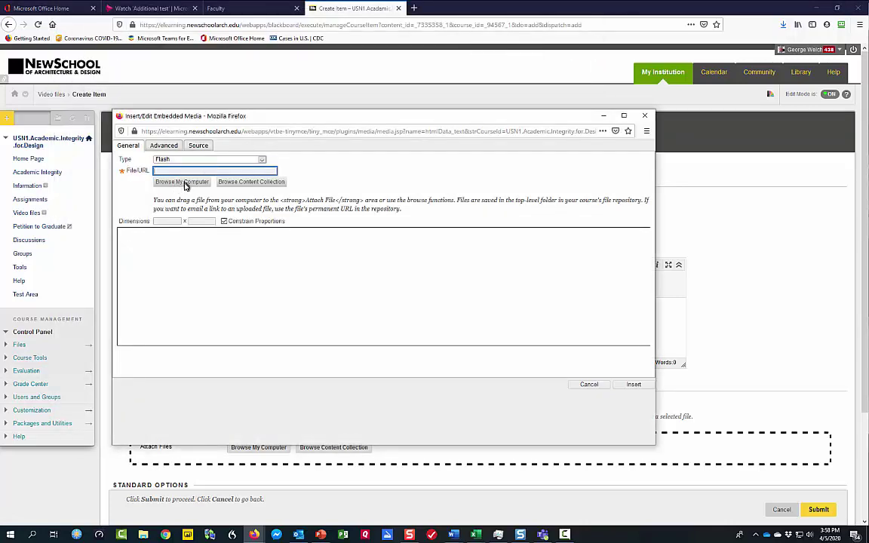
{"action": "left_click", "coordinate": [184, 182]}
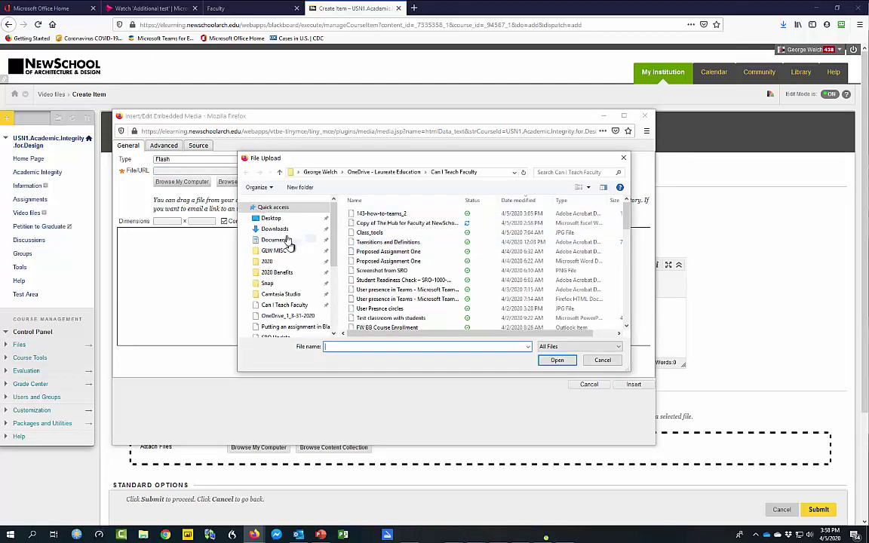
{"action": "left_click", "coordinate": [281, 229]}
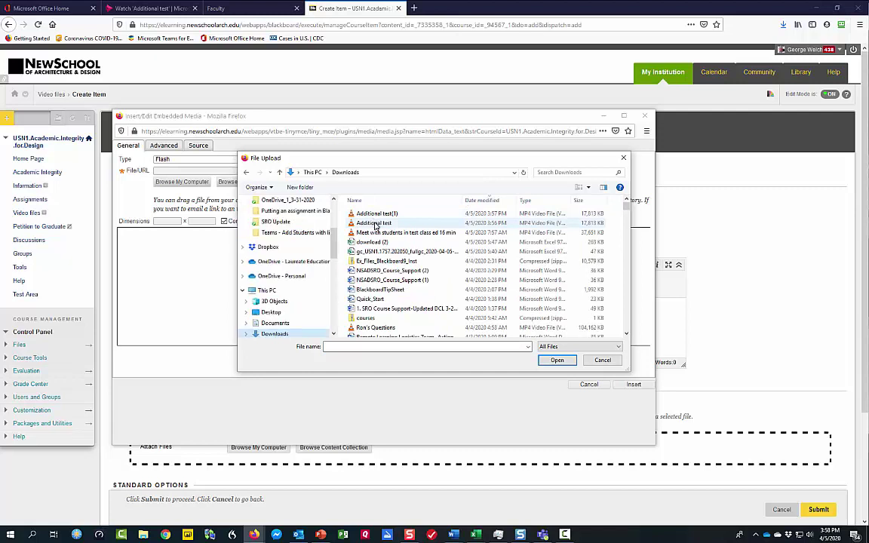
{"action": "left_click", "coordinate": [518, 220]}
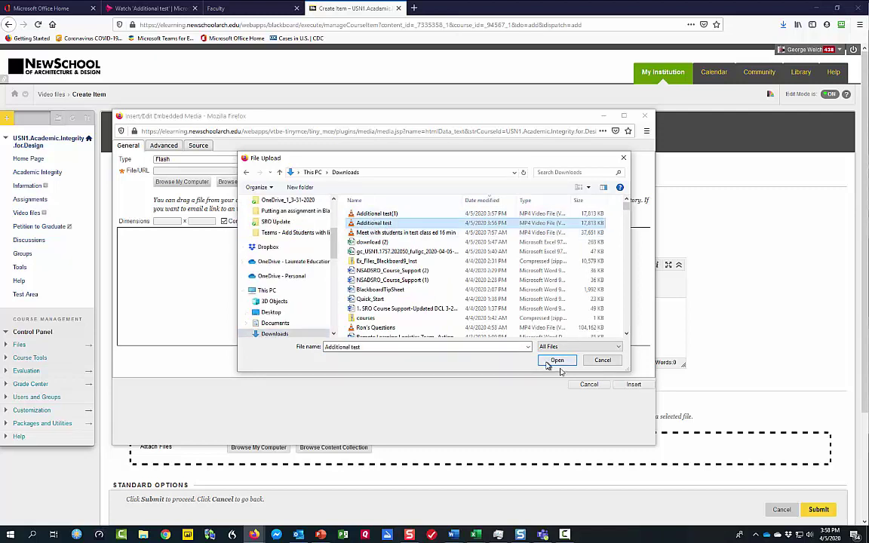
{"action": "left_click", "coordinate": [559, 364]}
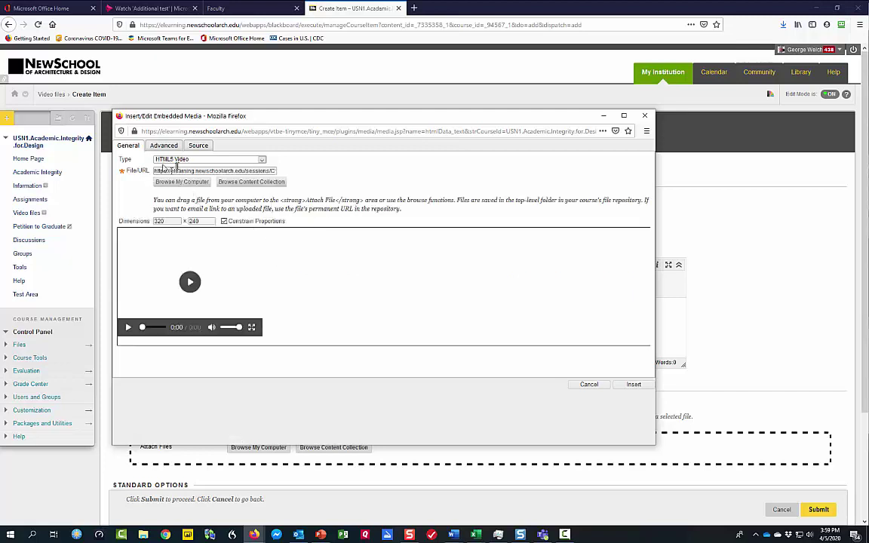
Set the embedded video's dimensions to 640 × 480 with constrained proportions and insert it into the item's text.
{"action": "double_click", "coordinate": [176, 221]}
{"action": "double_click", "coordinate": [176, 221]}
{"action": "type", "text": "640"}
{"action": "left_click", "coordinate": [205, 221]}
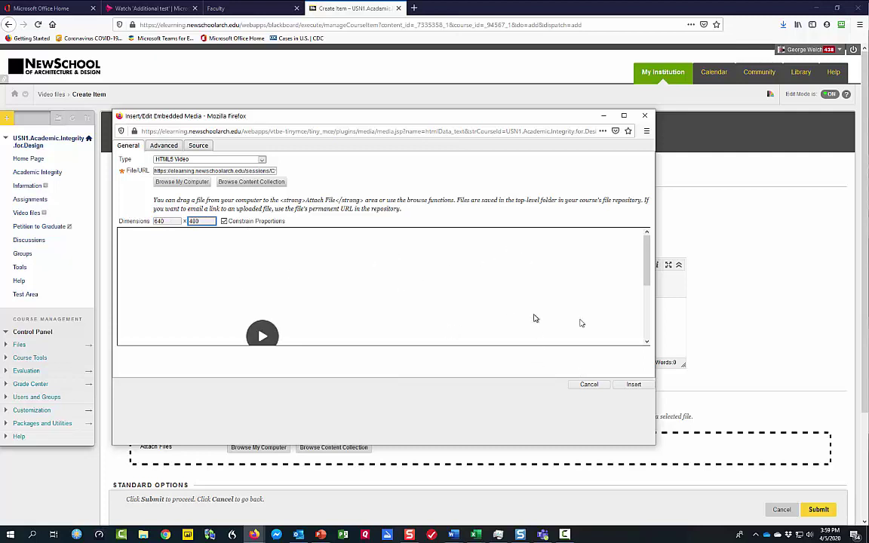
{"action": "left_click", "coordinate": [634, 384]}
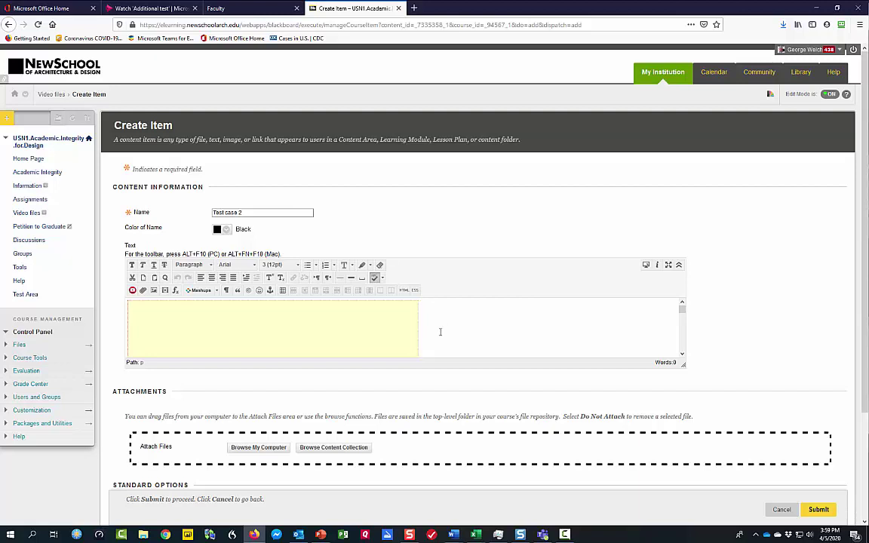
Append the date 4/5/2020 to the item's name and submit the item to the Video files area.
{"action": "left_click", "coordinate": [262, 212]}
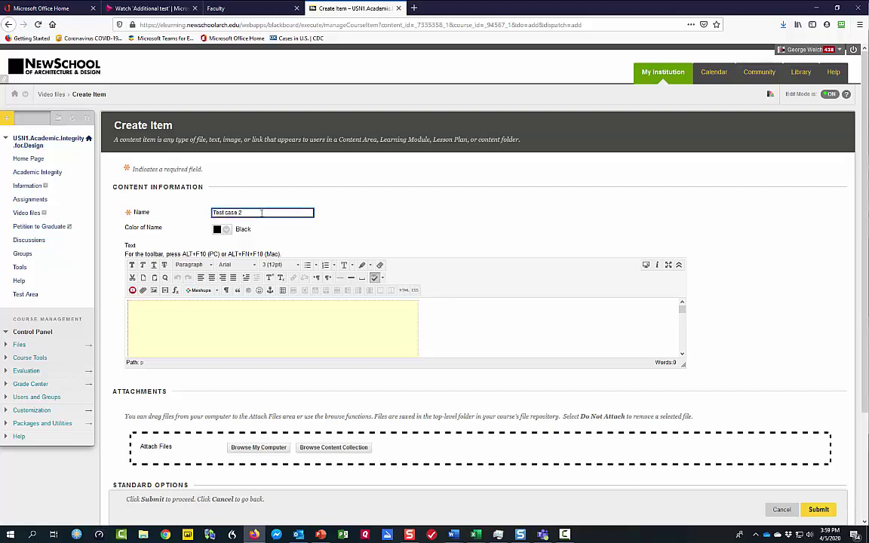
{"action": "type", "text": "4/5/2020"}
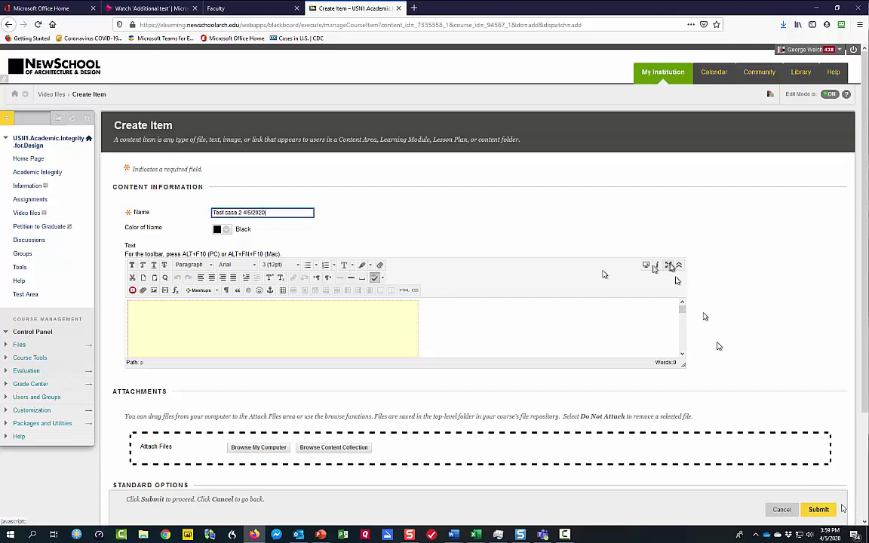
{"action": "left_click", "coordinate": [818, 510]}
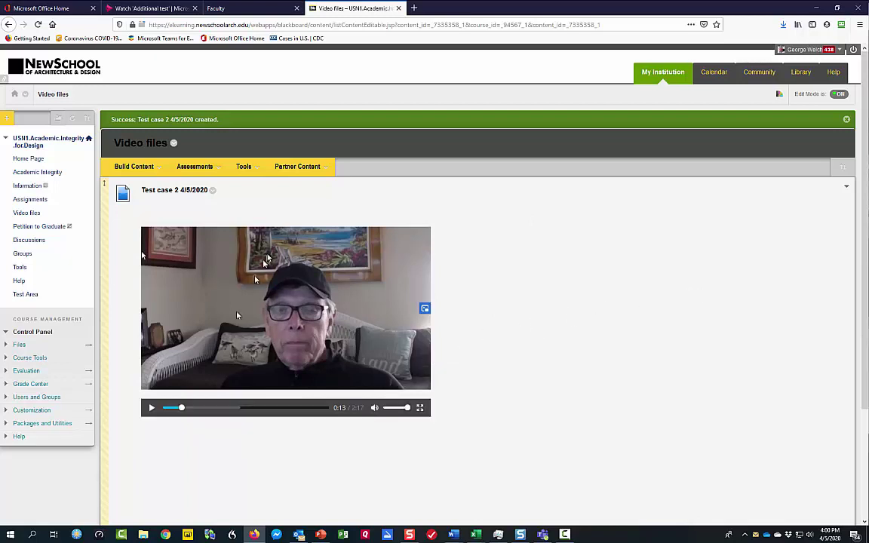
Show the content types that can be added to the Video files area.
{"action": "left_click", "coordinate": [133, 167]}
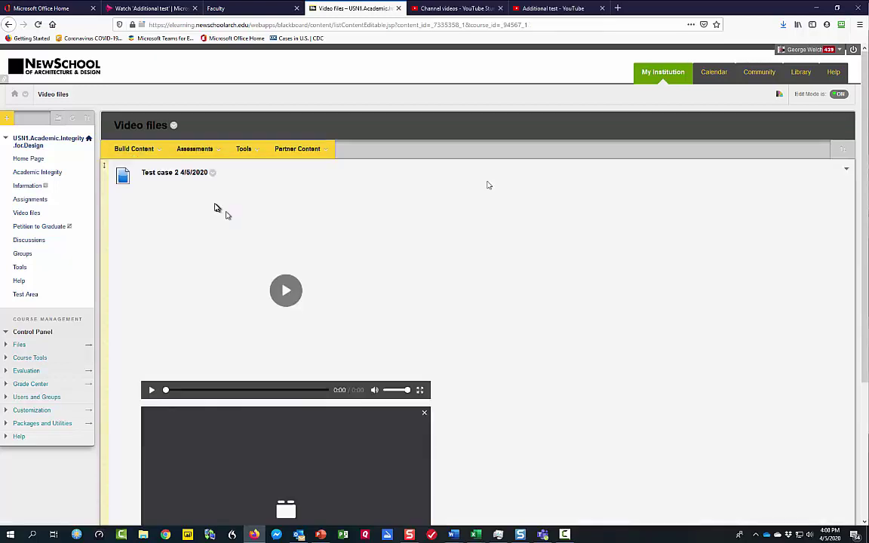